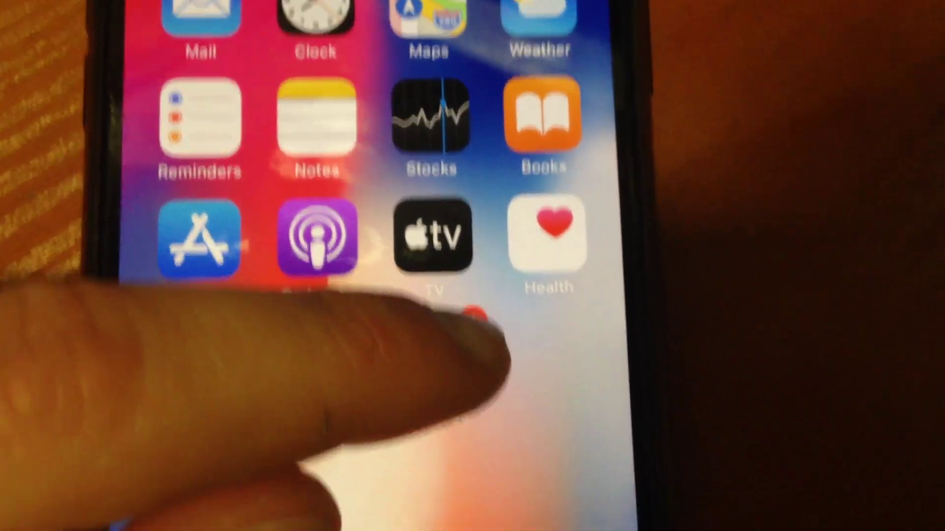
Check General > Software Update and view the downloaded iOS 14.4 update details.
{"action": "left_click", "coordinate": [460, 428]}
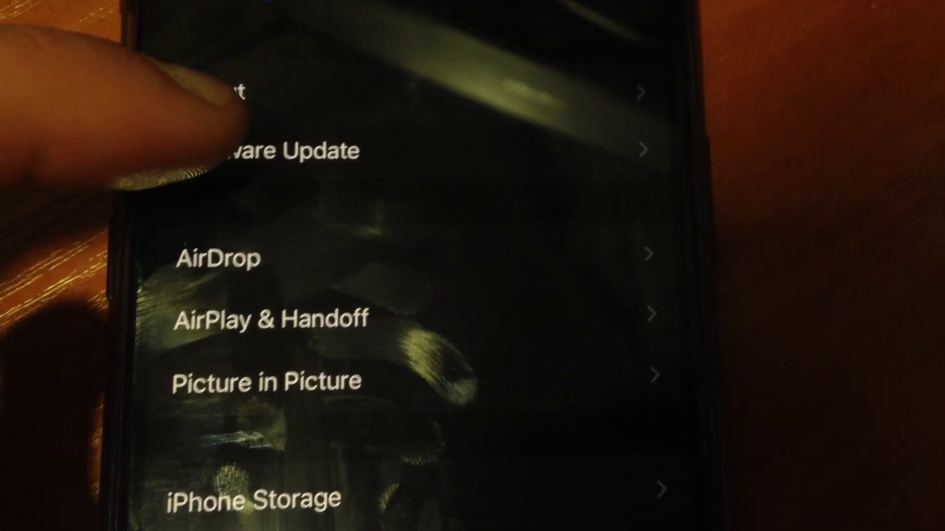
{"action": "left_click", "coordinate": [243, 156]}
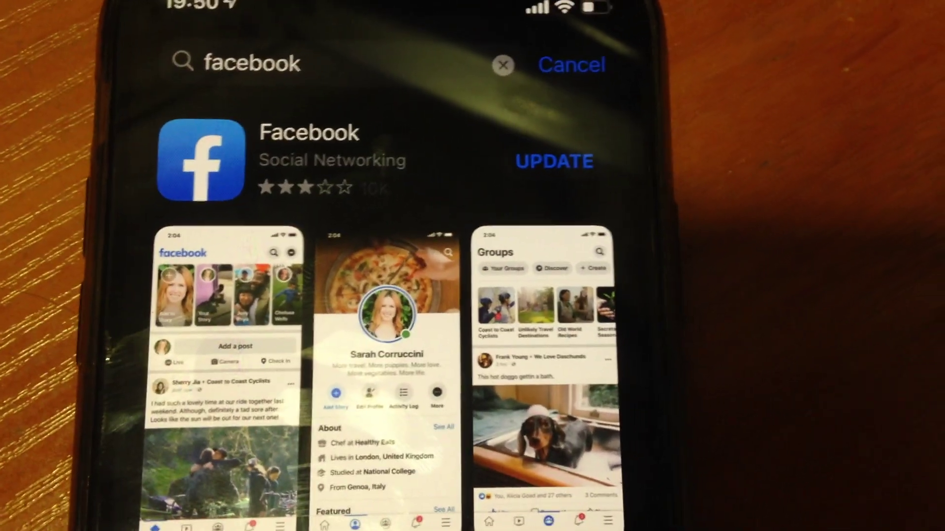
Go home and show the Off, Wi-Fi and Wi-Fi & Mobile Data refresh choices.
{"action": "left_click_drag", "start_coordinate": [391, 528], "coordinate": [391, 333]}
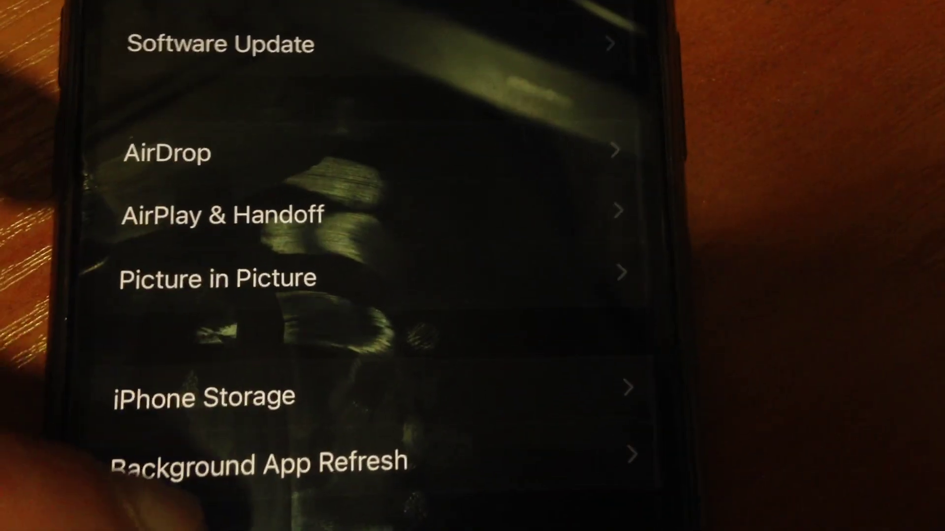
{"action": "left_click", "coordinate": [221, 461]}
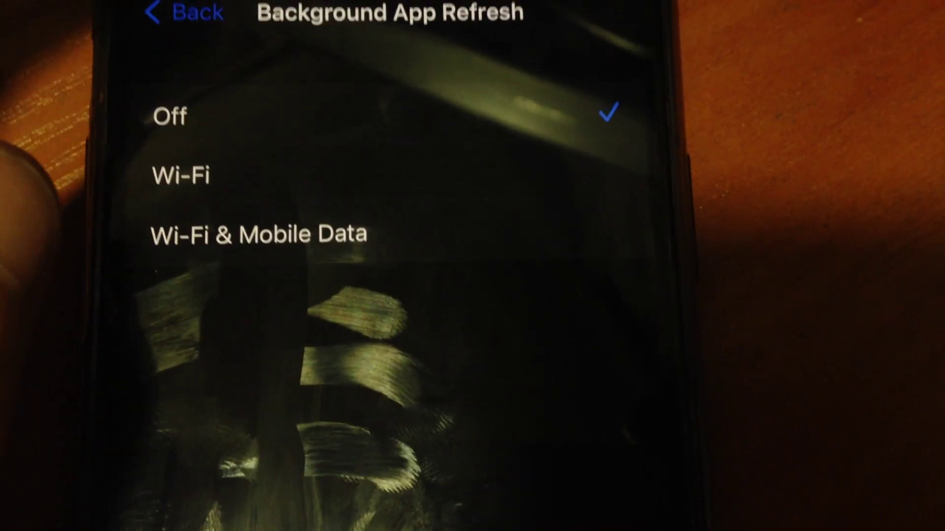
Go back to the Background App Refresh list showing Books, Elevate, Facebook and Gmail.
{"action": "left_click", "coordinate": [184, 12]}
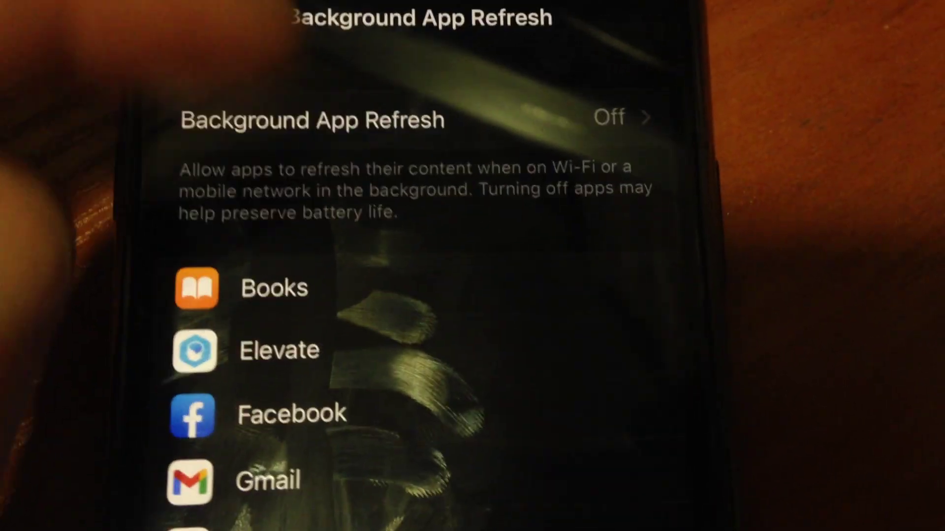